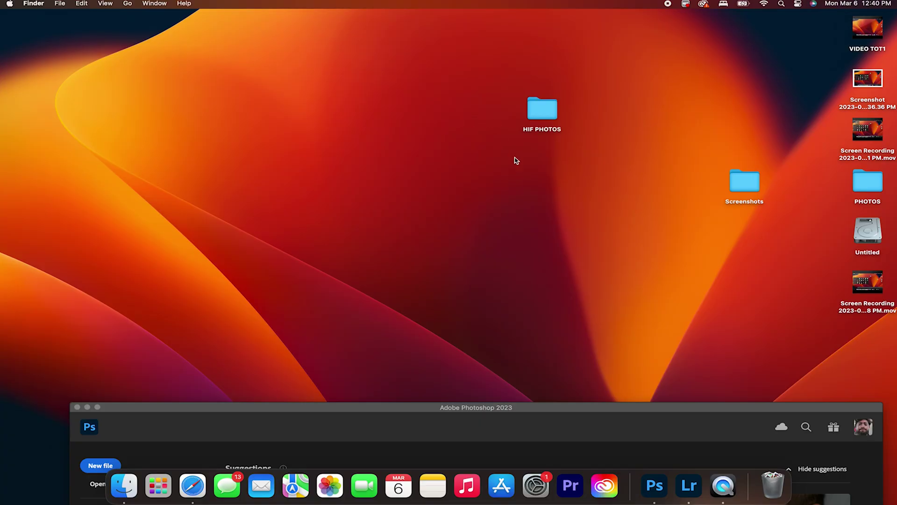
- Open the HIF PHOTOS folder and Quick Look preview DSC01604.HIF
left_click(544, 107)
double_click(543, 107)
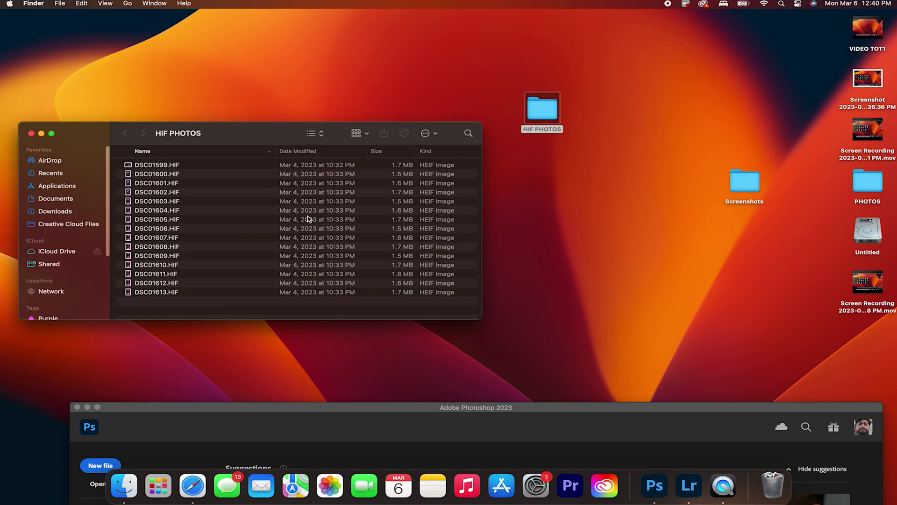
left_click(169, 211)
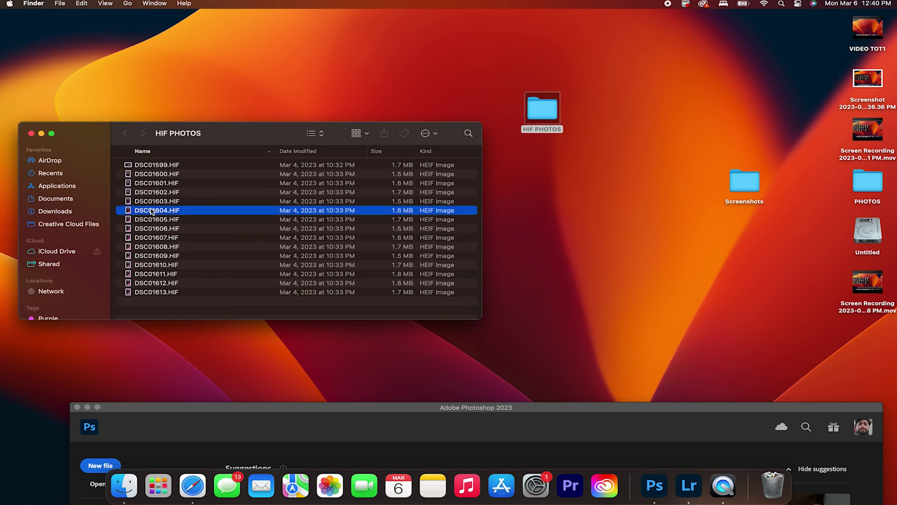
key("space")
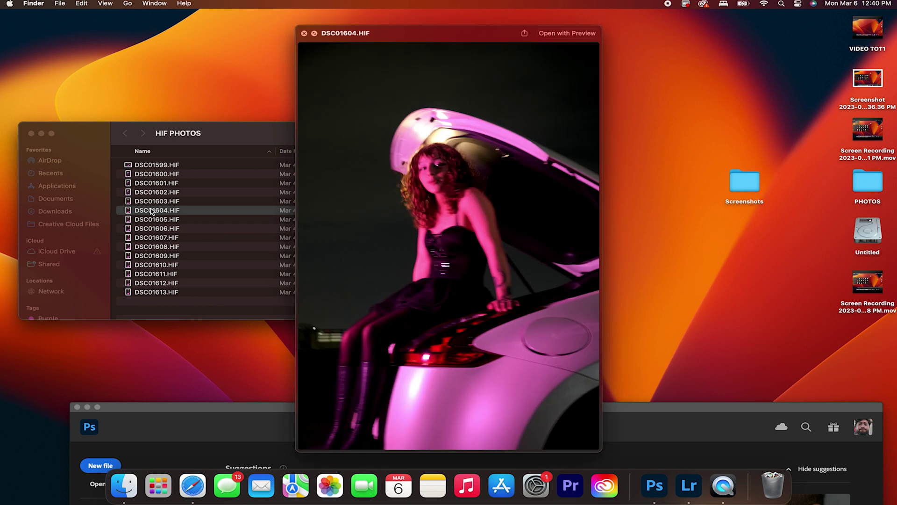
key("space")
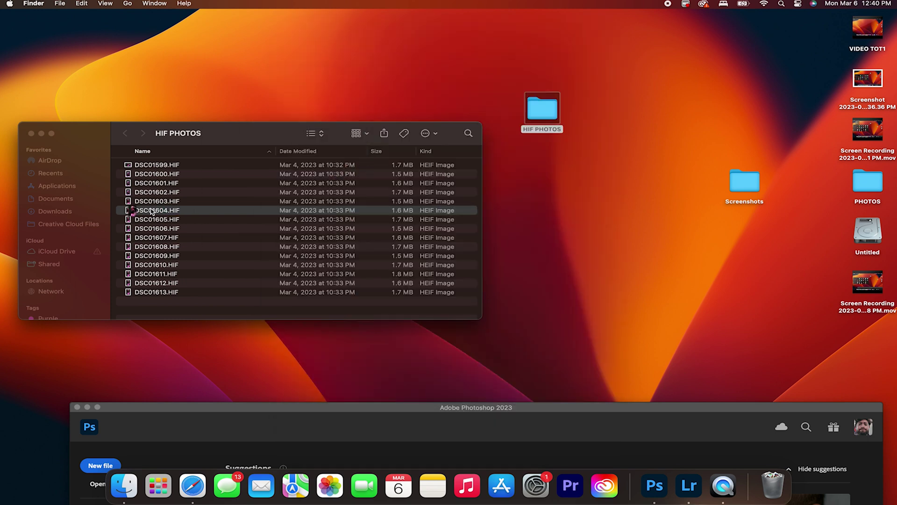
- Try opening DSC01604.HIF in Adobe Photoshop 2023 and dismiss the unsupported-file-type error
right_click(194, 214)
mouse_move(218, 228)
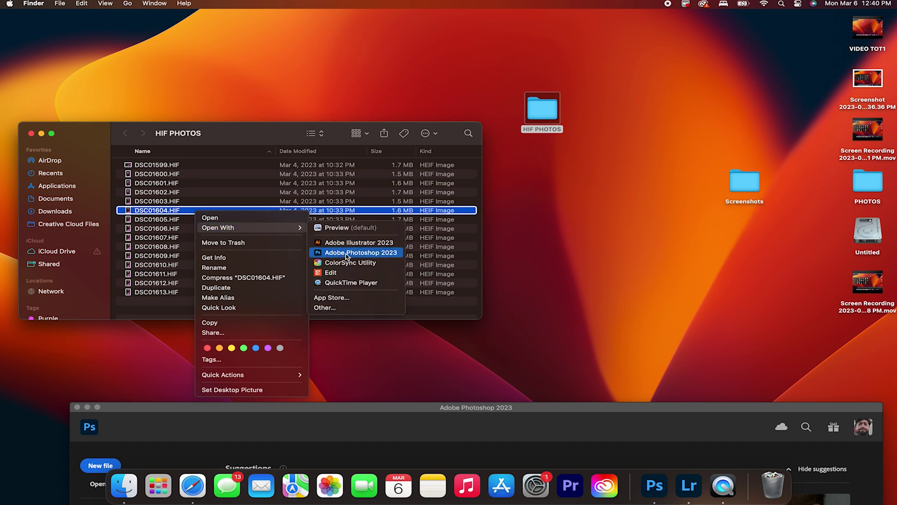
left_click(348, 254)
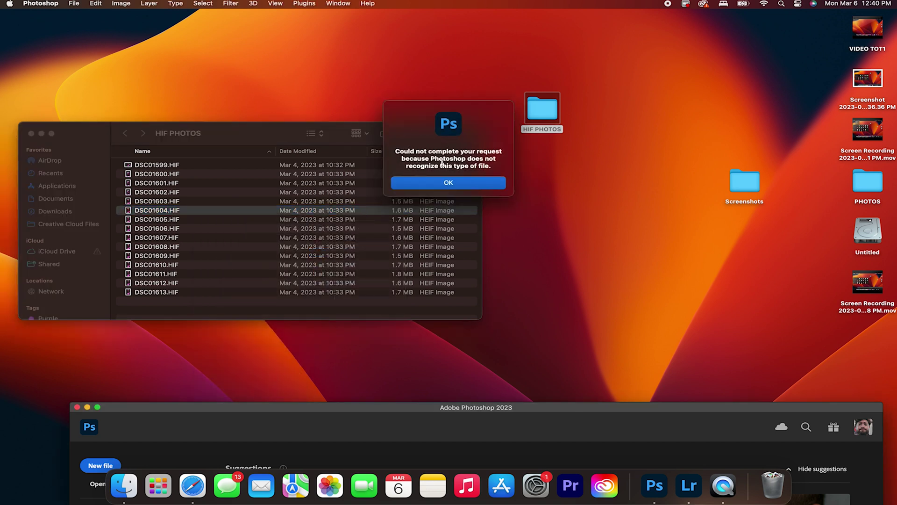
left_click(448, 184)
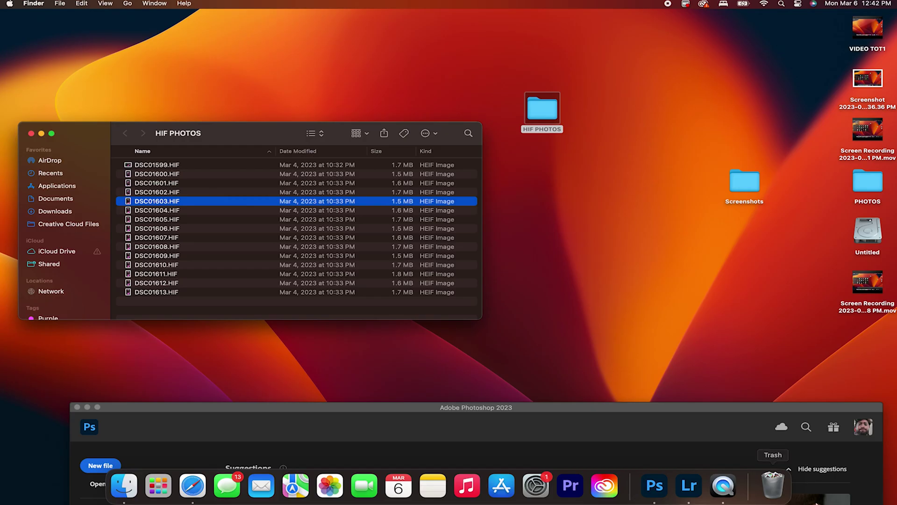
- In Lightroom, start Add Photos and browse to the Desktop's HIF PHOTOS folder
left_click(689, 487)
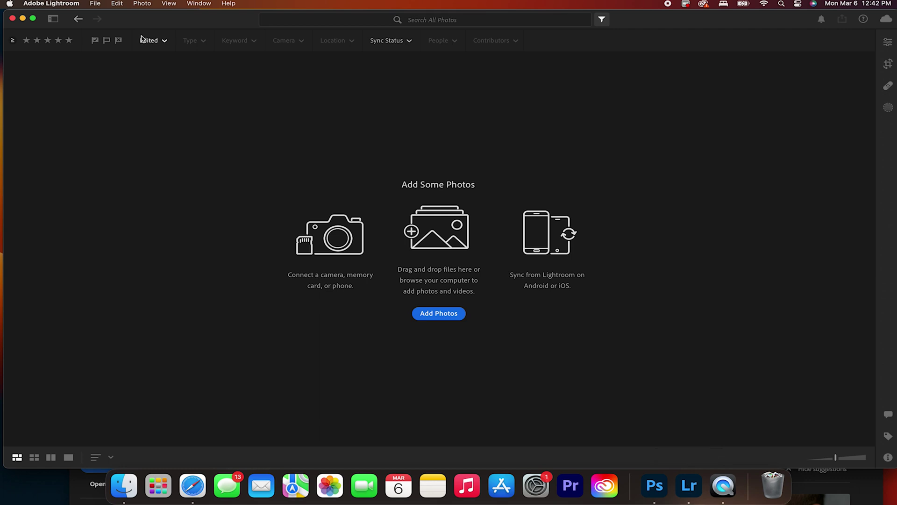
left_click(96, 3)
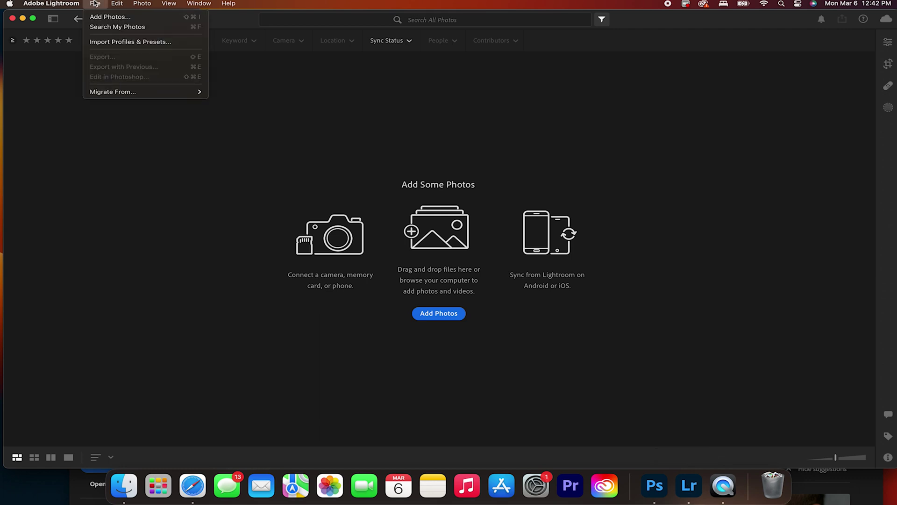
left_click(117, 21)
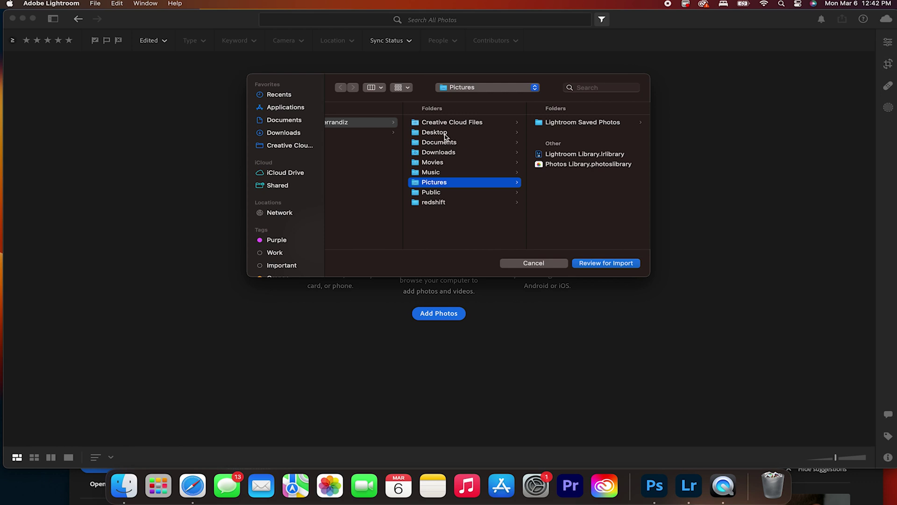
left_click(444, 136)
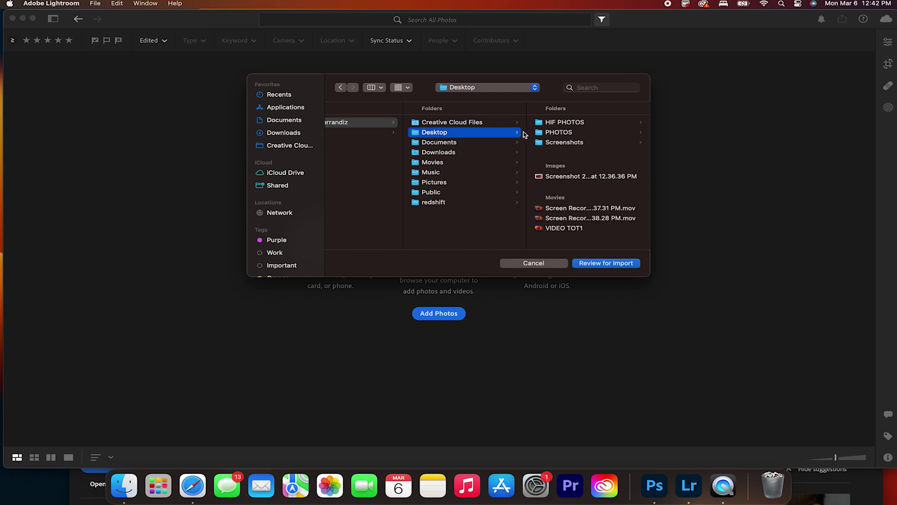
left_click(545, 123)
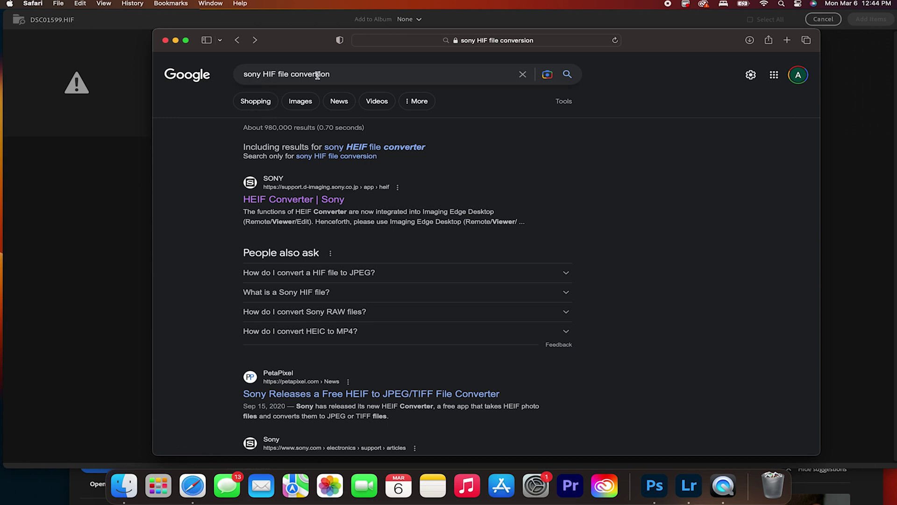
- Go from Sony's HEIF Converter support page to the Imaging Edge Desktop product page
left_click(272, 202)
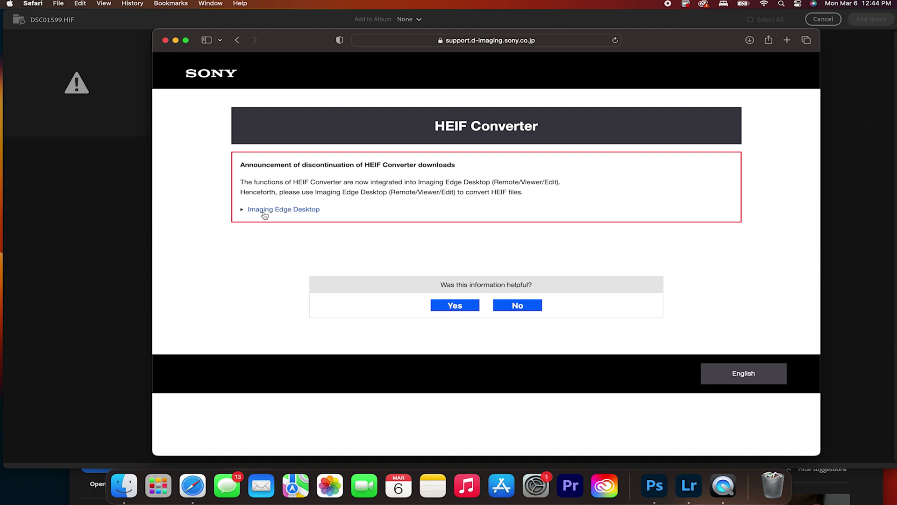
left_click(270, 212)
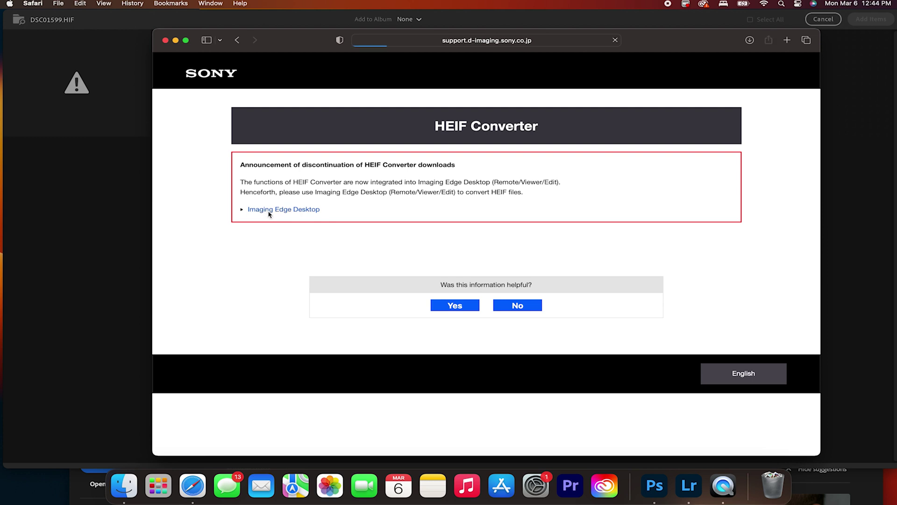
left_click(281, 264)
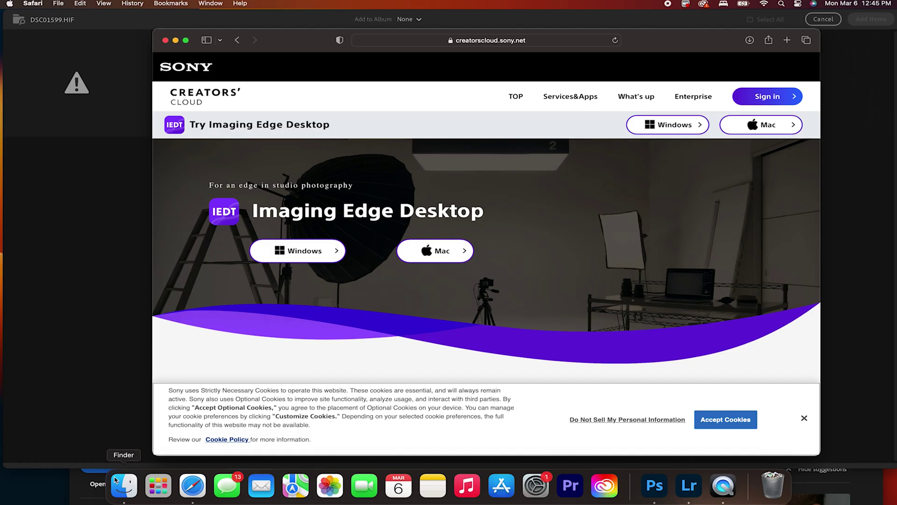
left_click(118, 496)
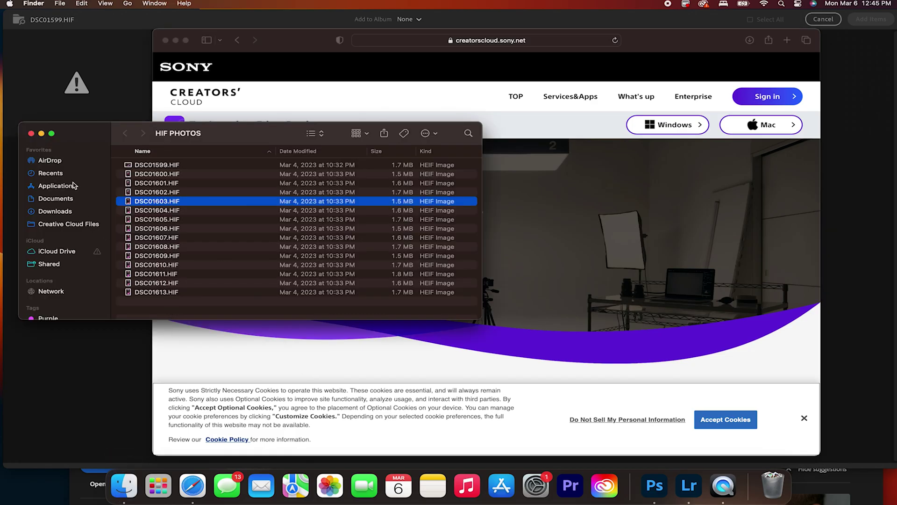
- Launch Imaging Edge Desktop from Finder's Applications folder
left_click(56, 185)
scroll(275, 235, "down", 1)
scroll(274, 235, "down", 2)
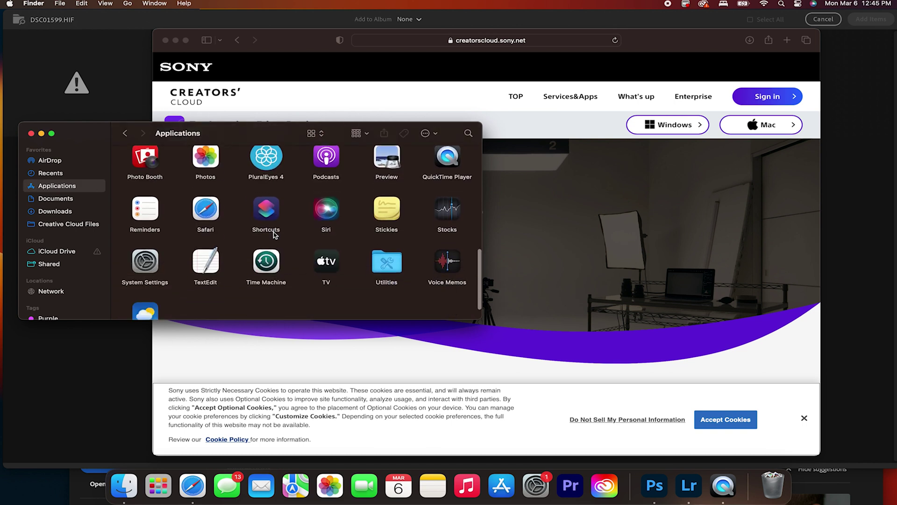
scroll(274, 235, "up", 4)
scroll(274, 236, "up", 4)
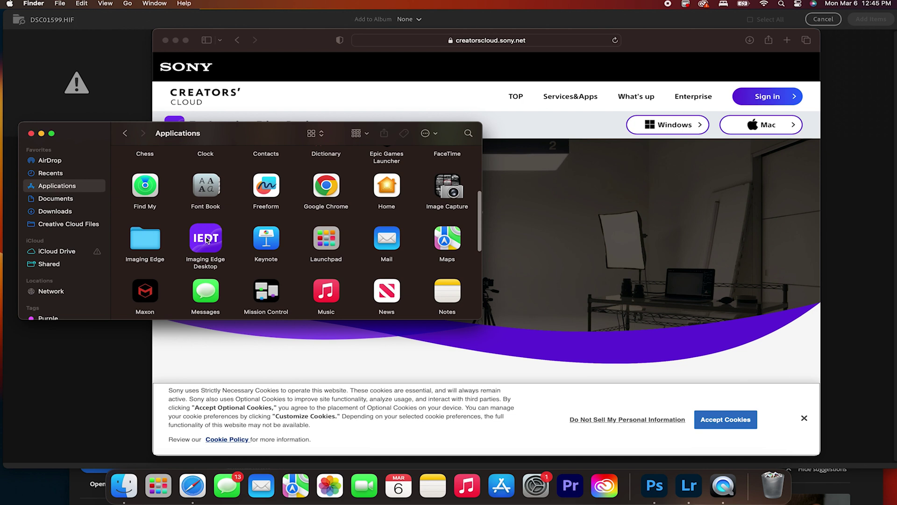
double_click(205, 238)
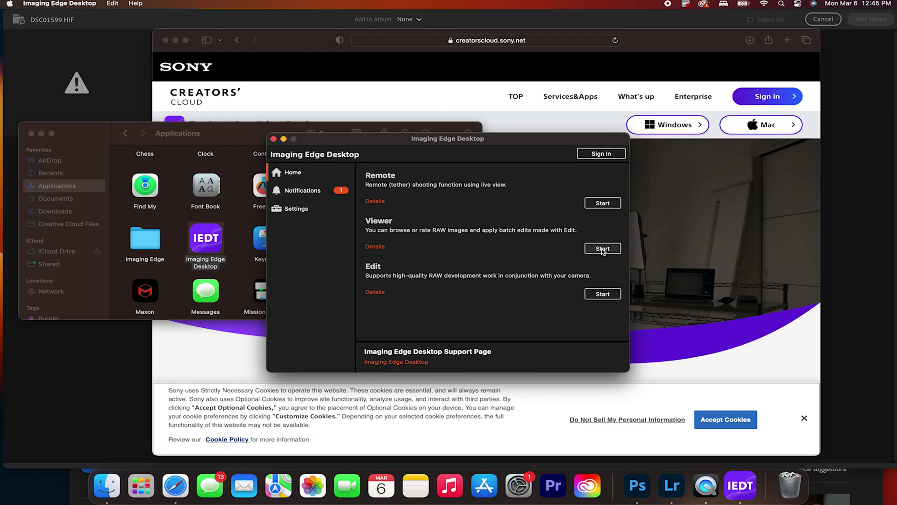
- Start the Viewer module and move its window higher on screen
left_click(602, 249)
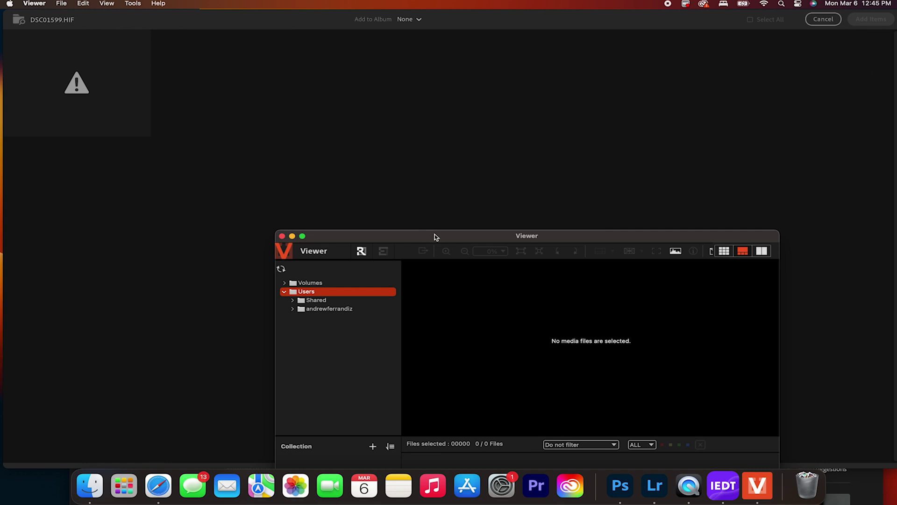
left_click_drag(432, 236, 376, 86)
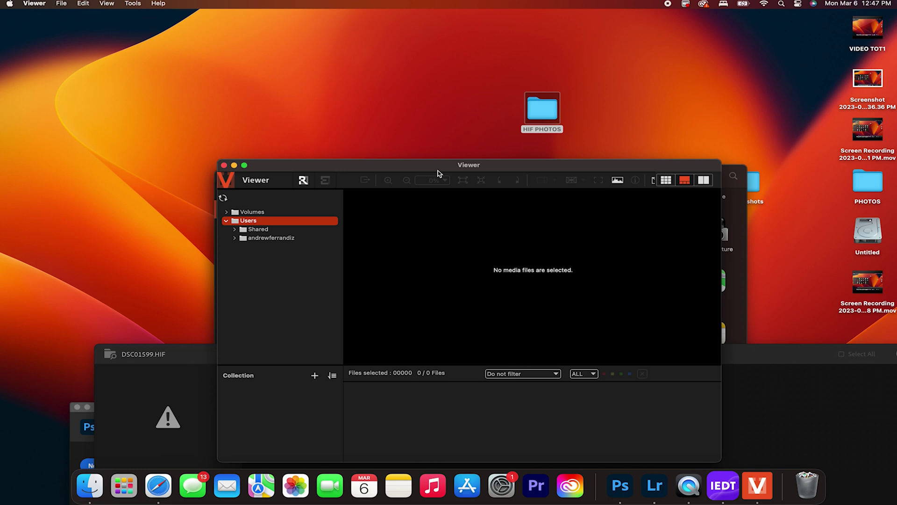
left_click_drag(438, 173, 433, 157)
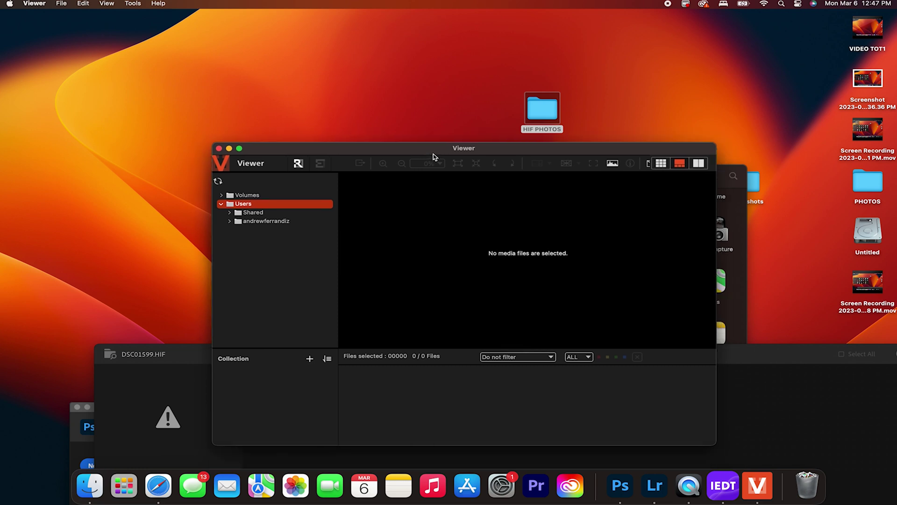
- Select DSC01604 through DSC01608 in HIF PHOTOS and drag them into the Viewer
double_click(540, 109)
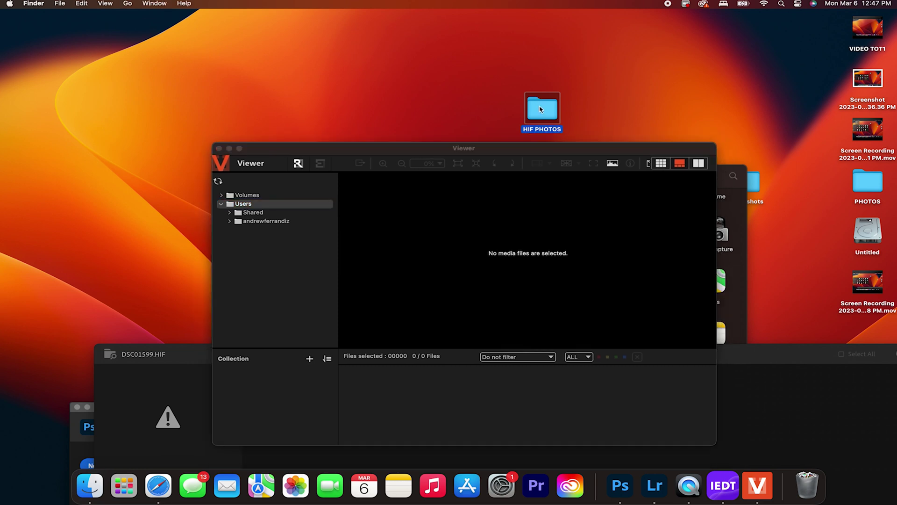
left_click(170, 211)
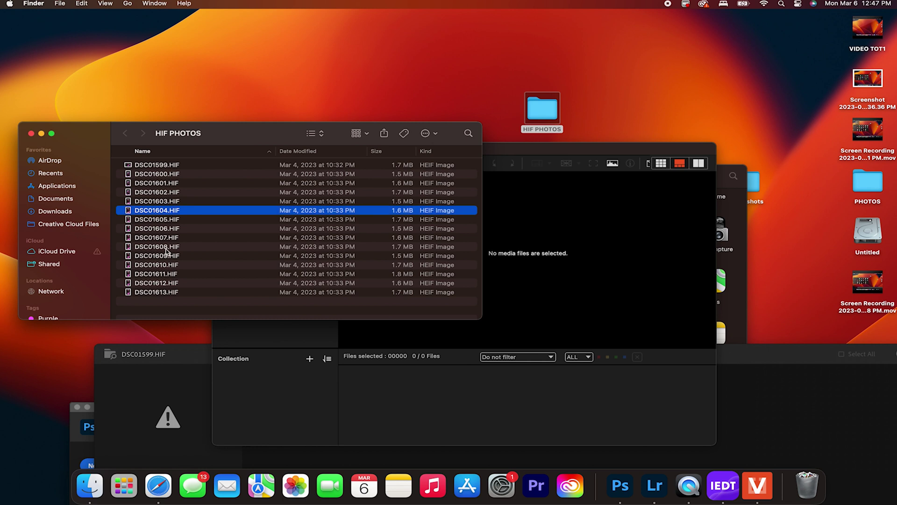
left_click(166, 247, "shift")
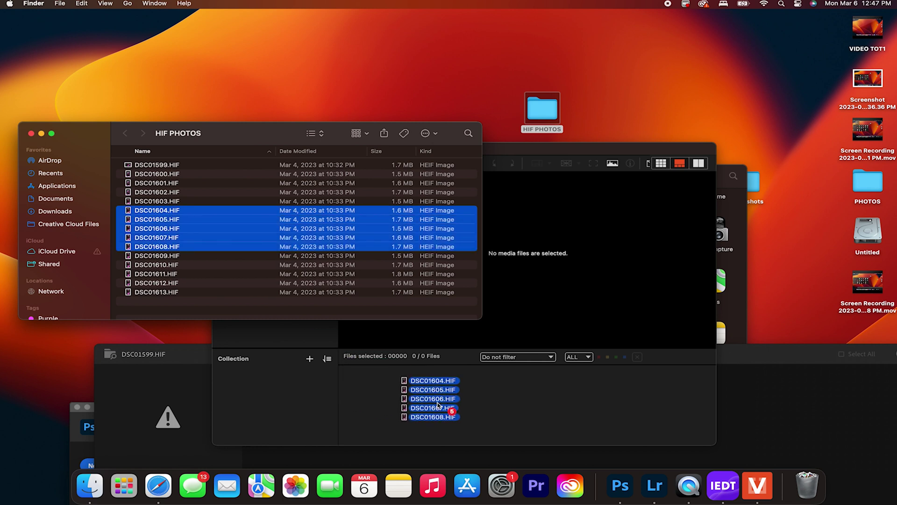
left_click_drag(162, 235, 440, 406)
left_click(595, 312)
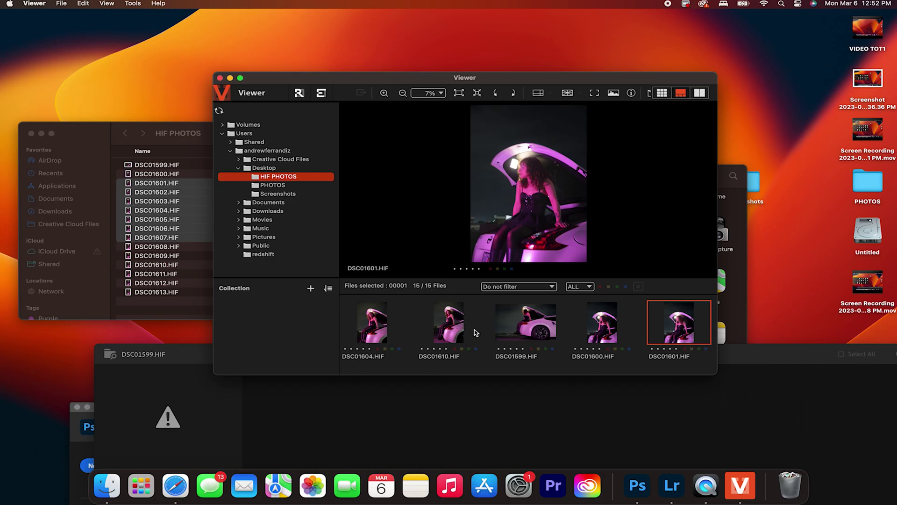
scroll(475, 332, "right", 5)
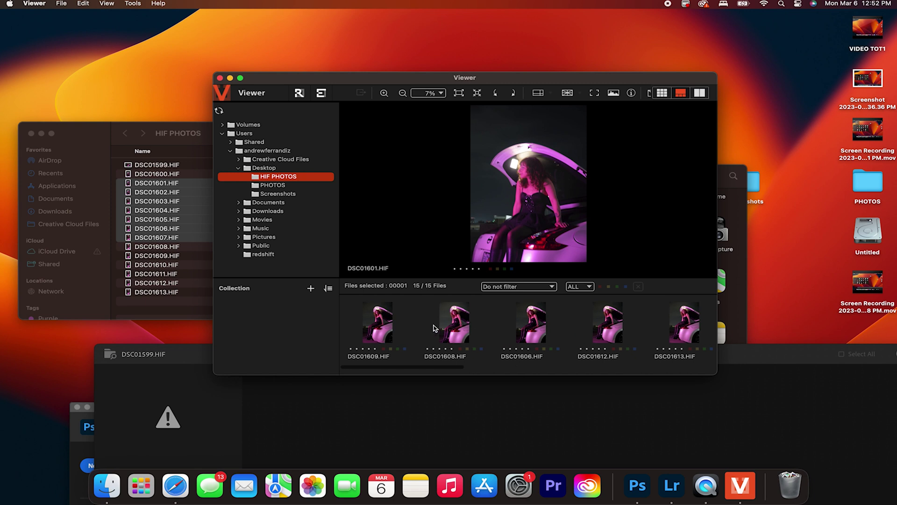
- Select all photos and export them via Export HEIF Format Files in TIFF Format
left_click(394, 322)
key("super+a")
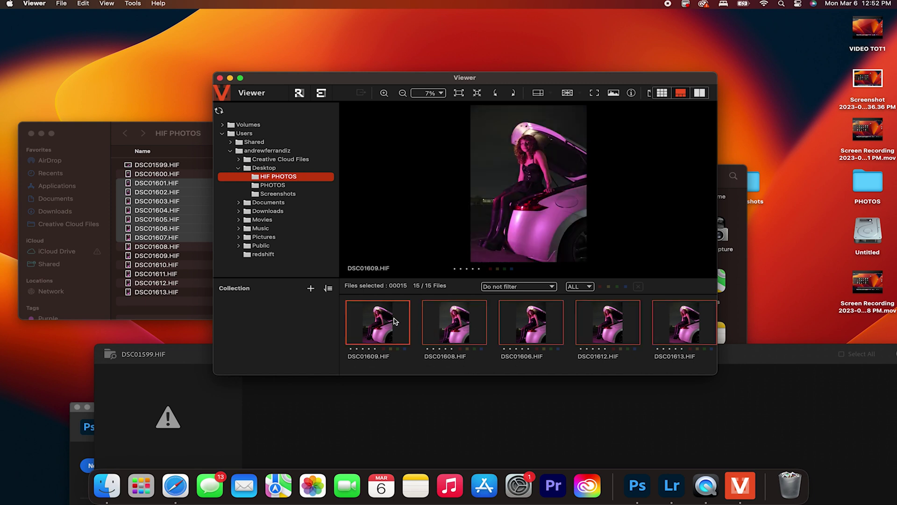
left_click(61, 4)
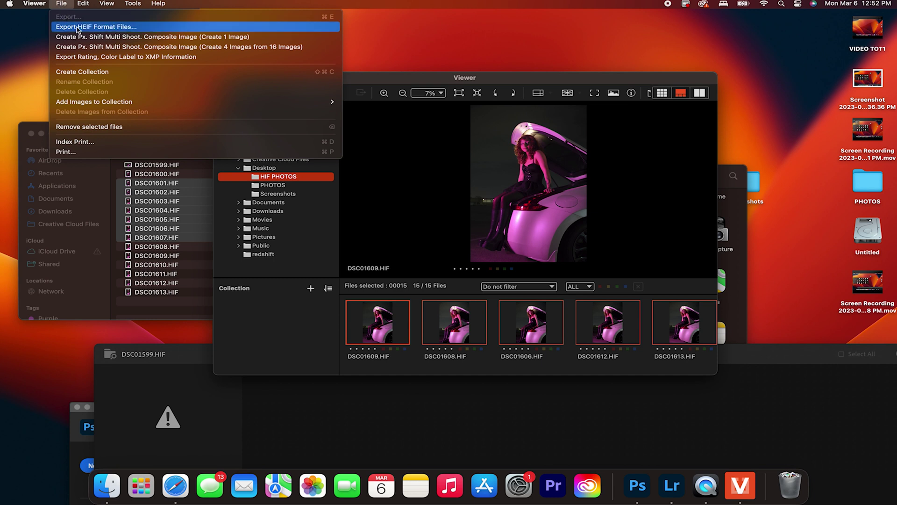
left_click(107, 28)
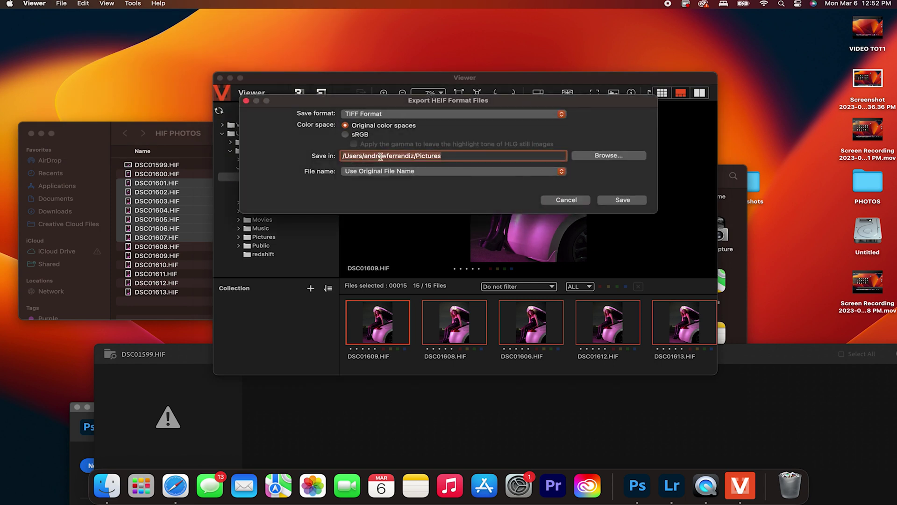
left_click(402, 115)
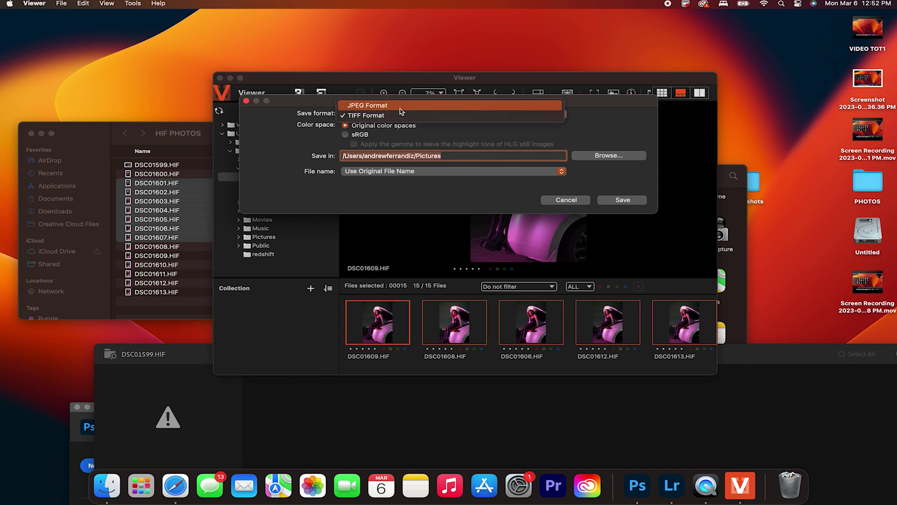
left_click(404, 118)
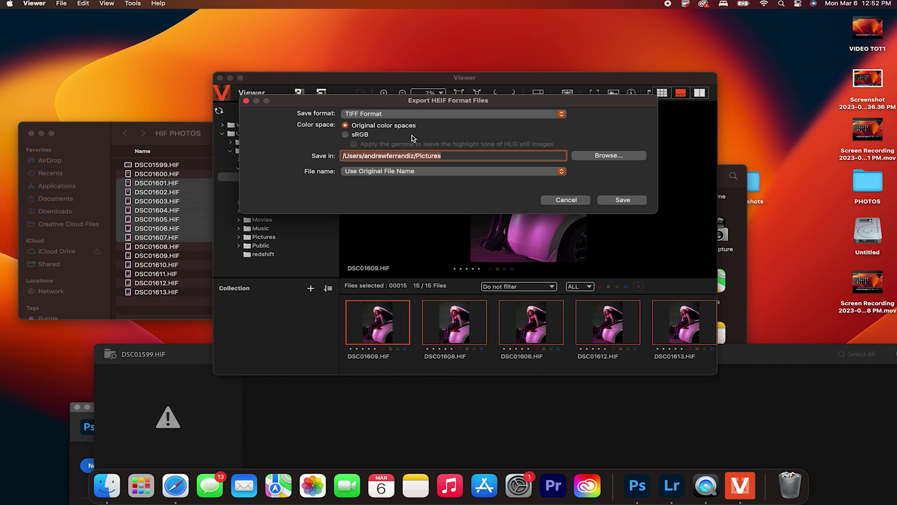
left_click(616, 201)
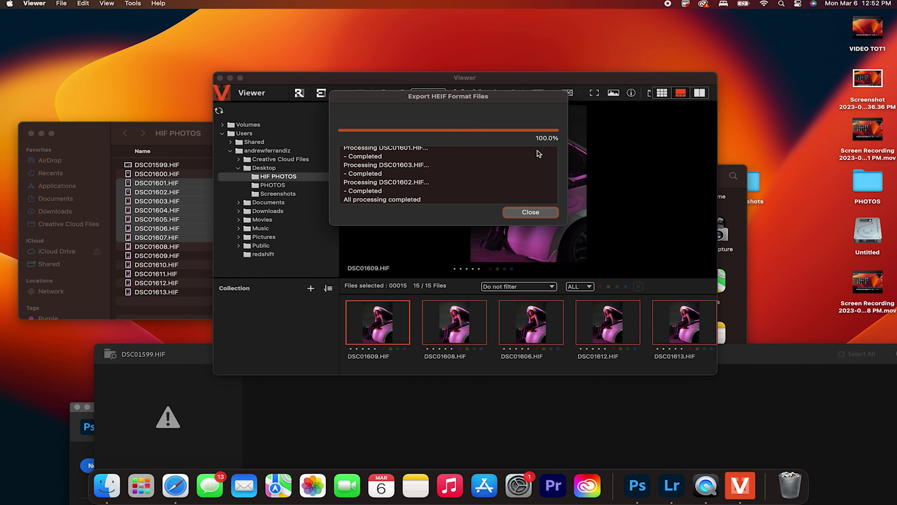
left_click(534, 214)
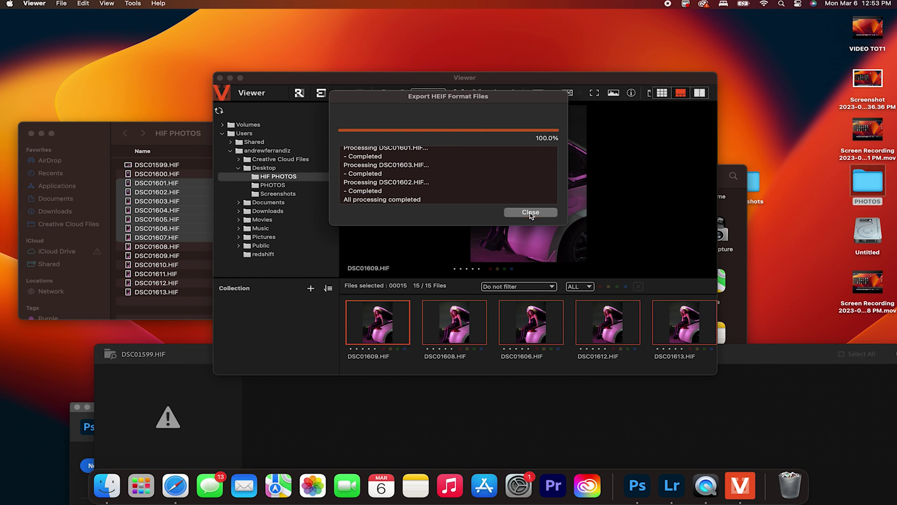
- Open Downloads in Finder and drag DSC01601.TIF into Lightroom to import it
left_click(68, 218)
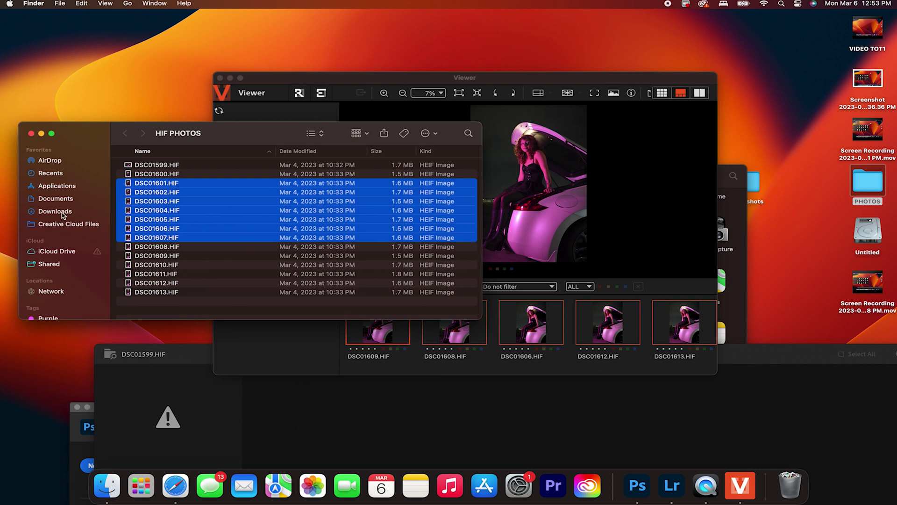
left_click(56, 211)
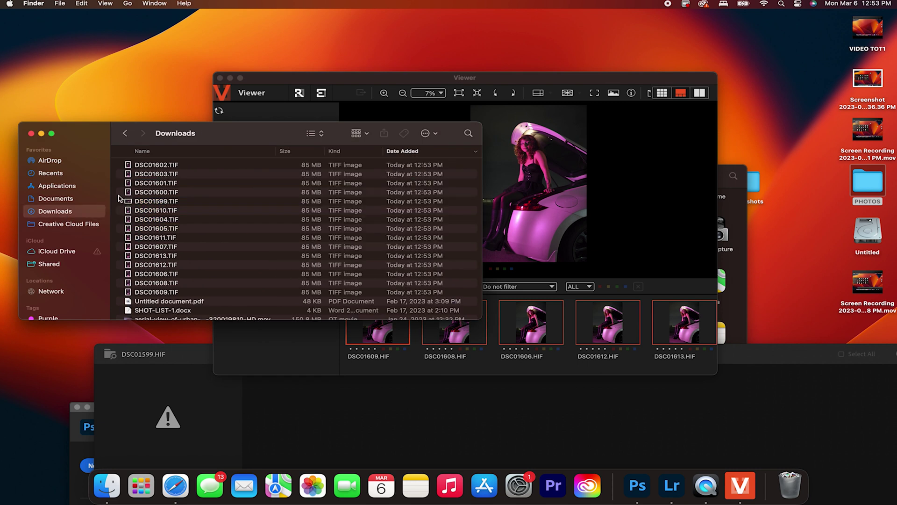
left_click(134, 176)
left_click(161, 183)
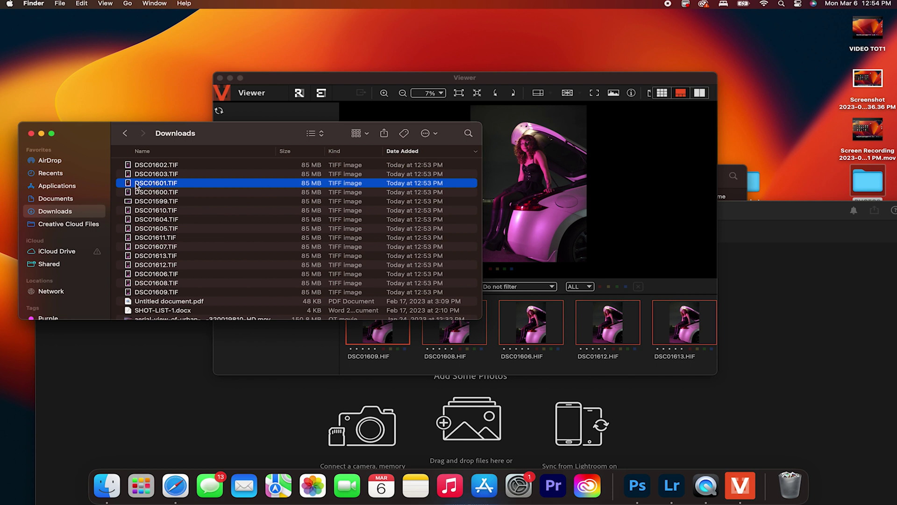
left_click_drag(138, 186, 211, 417)
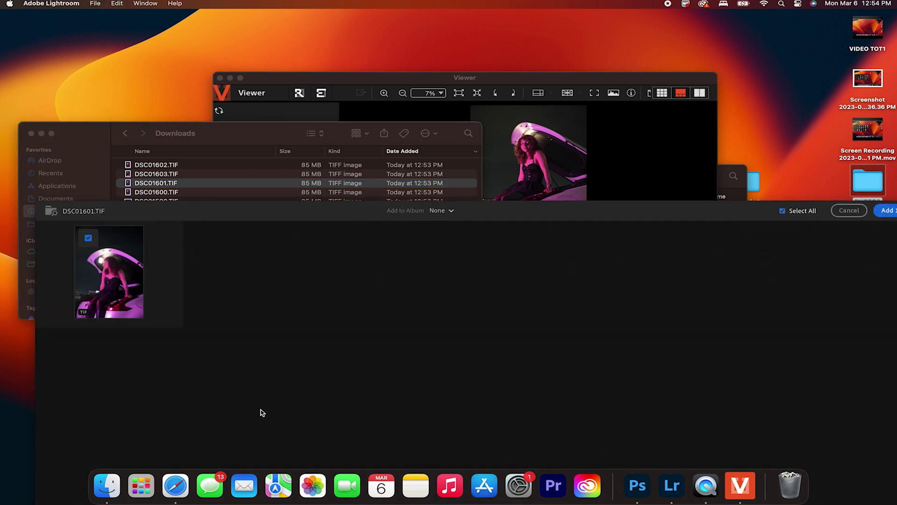